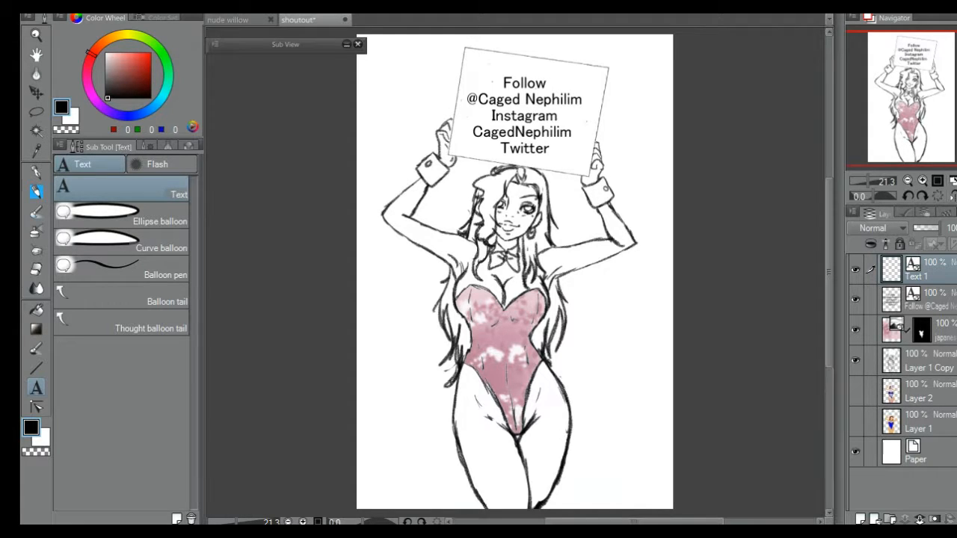
# Step: Switch from the Text tool to the Marker group of the Pen tool and browse its list of brushes
pyautogui.moveTo(516, 299); pyautogui.dragTo(496, 298)
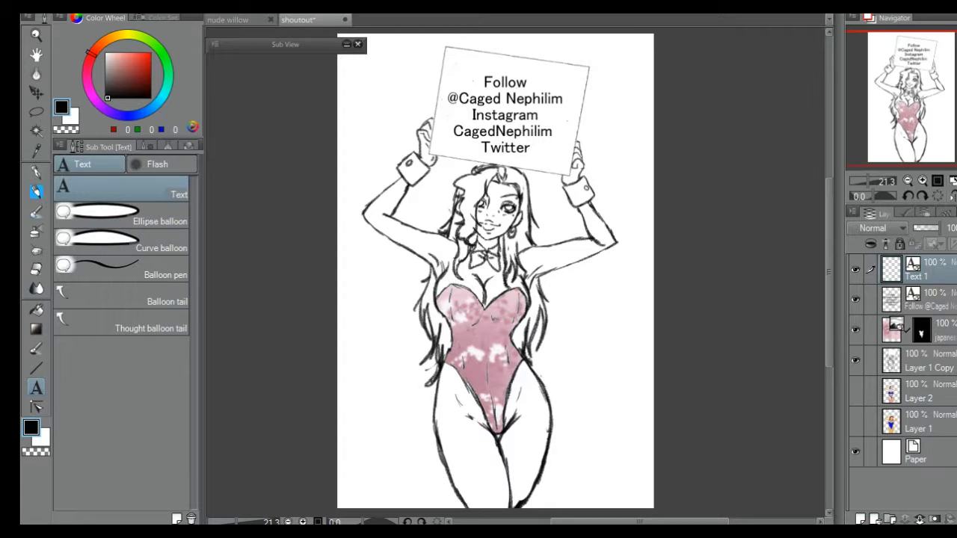
pyautogui.press('p')
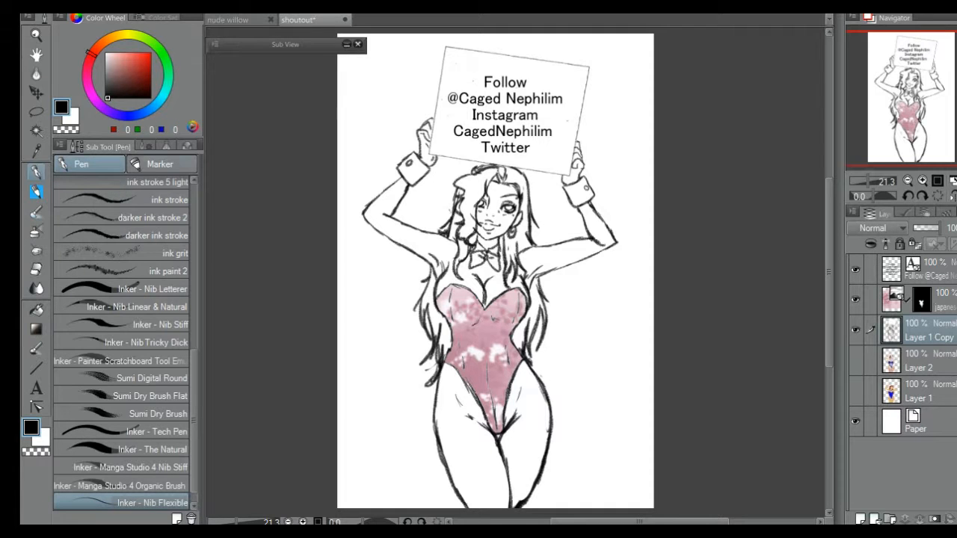
pyautogui.press('p')
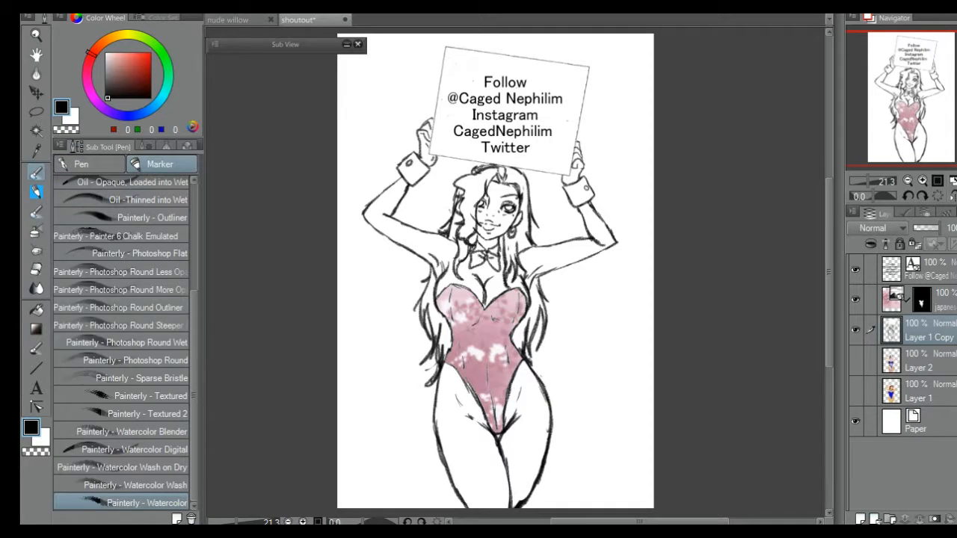
pyautogui.moveTo(128, 342); pyautogui.dragTo(127, 281)
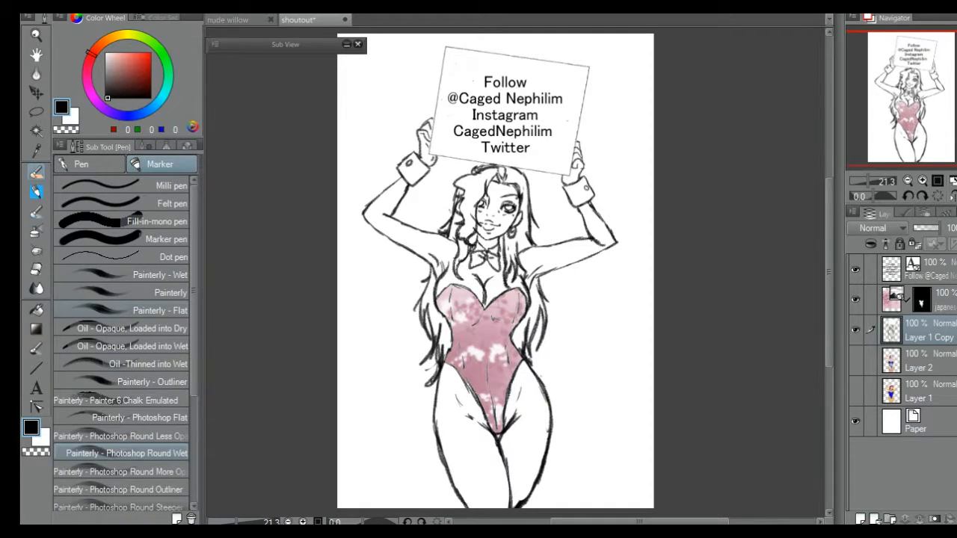
# Step: Import the lotus.sut brush from the desktop's flower brush set folder into the Marker sub tools
pyautogui.click(60, 145)
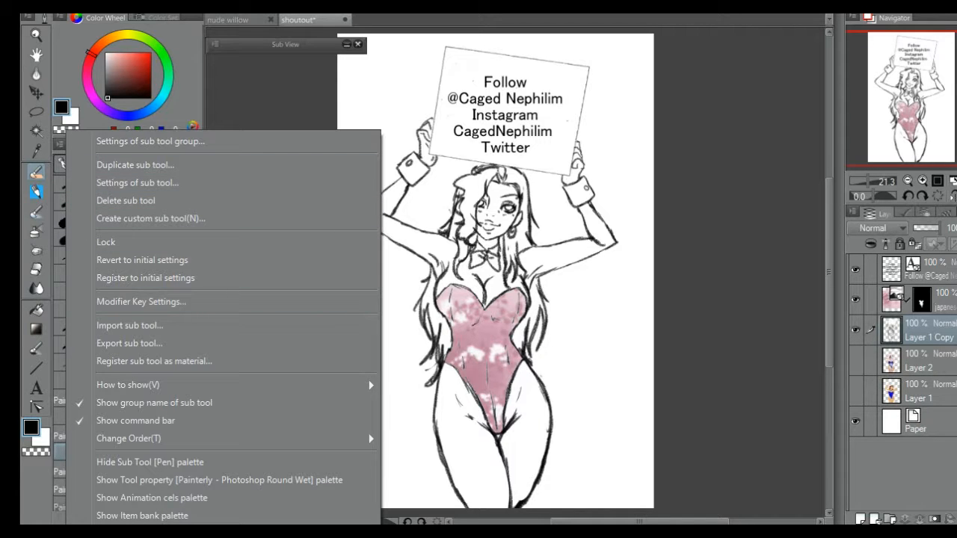
pyautogui.click(129, 325)
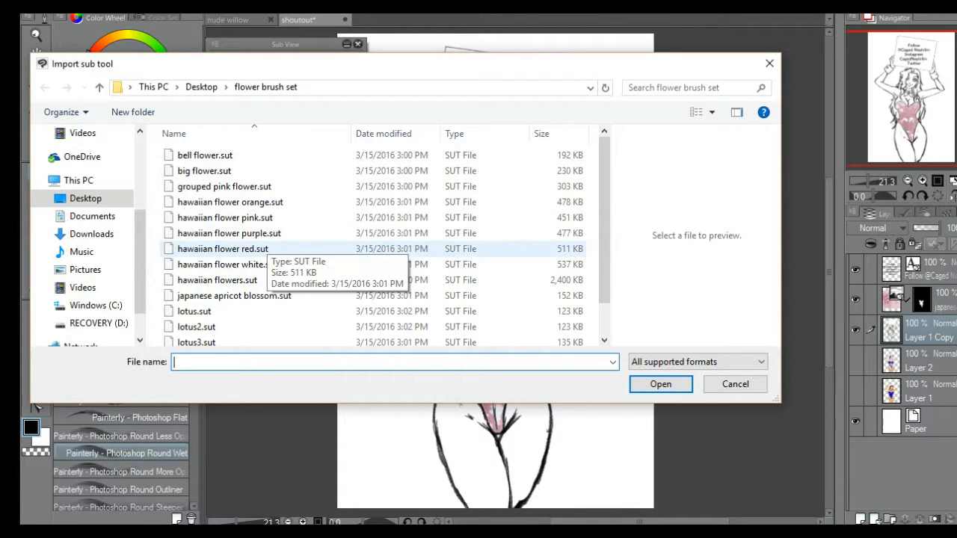
pyautogui.scroll(2, 83, 236)
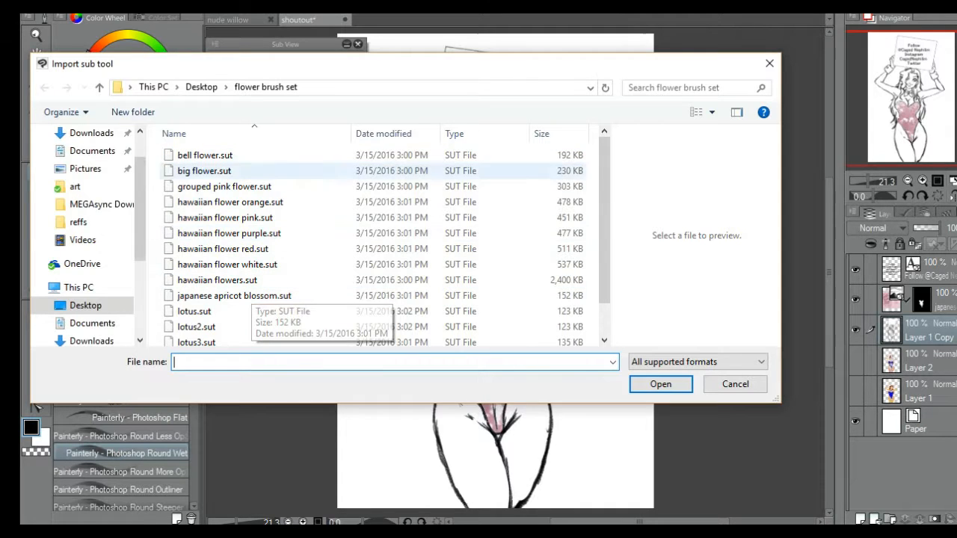
pyautogui.scroll(-2, 247, 295)
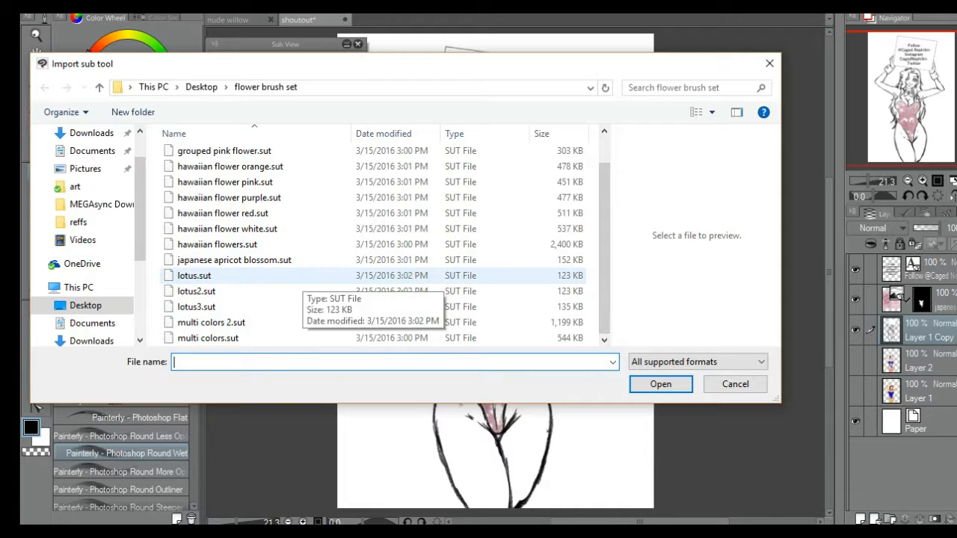
pyautogui.click(299, 276)
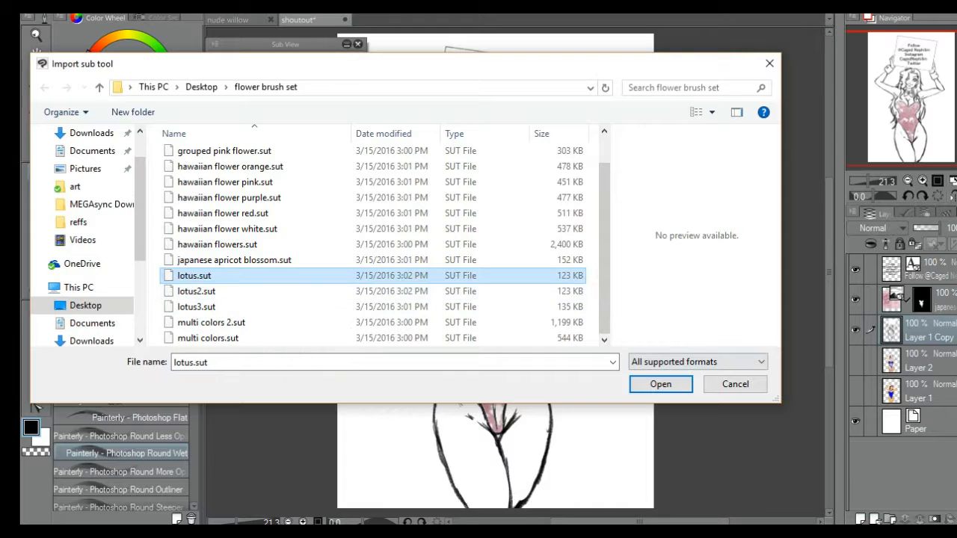
pyautogui.click(660, 383)
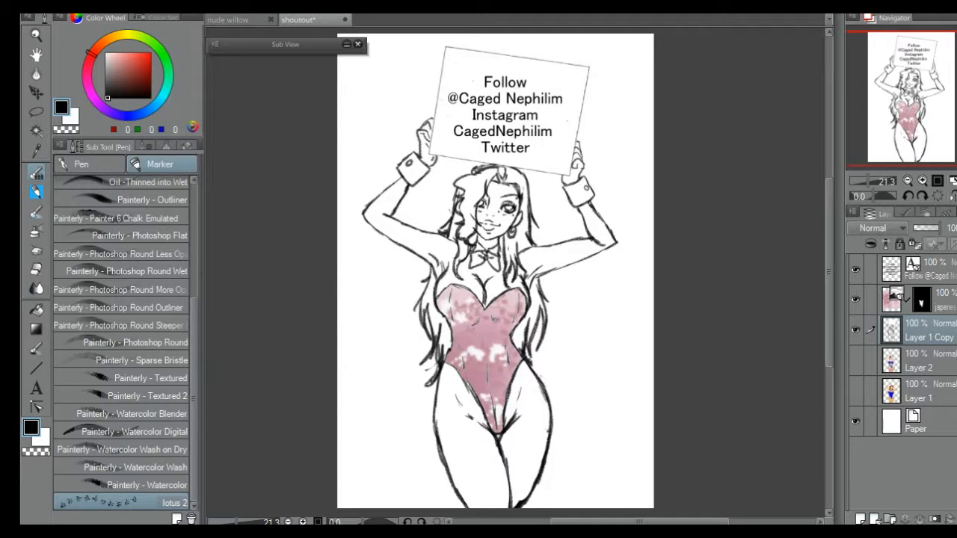
# Step: Add a new layer above the sign text and test the lotus 2 brush with a winding stroke across the figure, undoing the stroke
pyautogui.click(860, 518)
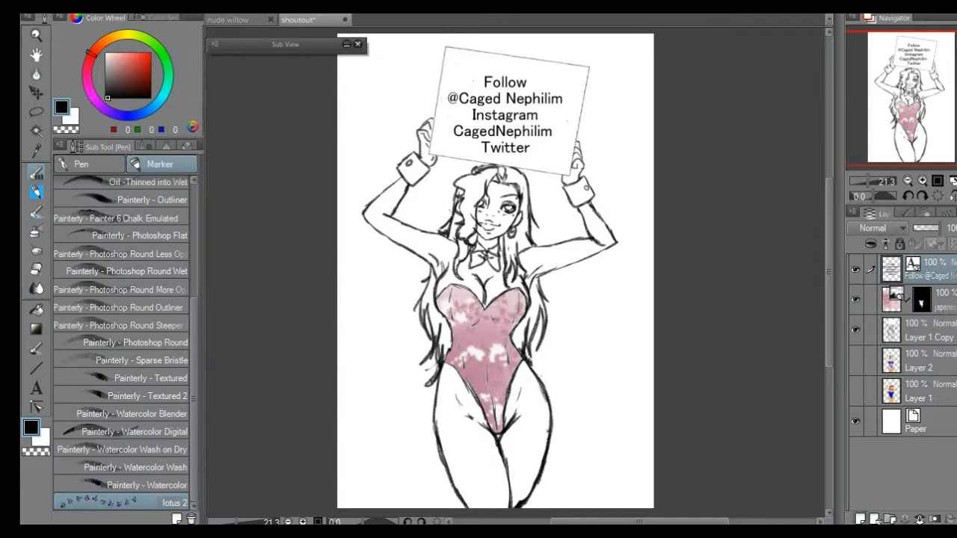
pyautogui.moveTo(372, 361)
pyautogui.mouseDown()
pyautogui.moveTo(376, 325)
pyautogui.moveTo(496, 298)
pyautogui.moveTo(539, 197)
pyautogui.moveTo(416, 80)
pyautogui.moveTo(493, 48)
pyautogui.mouseUp()
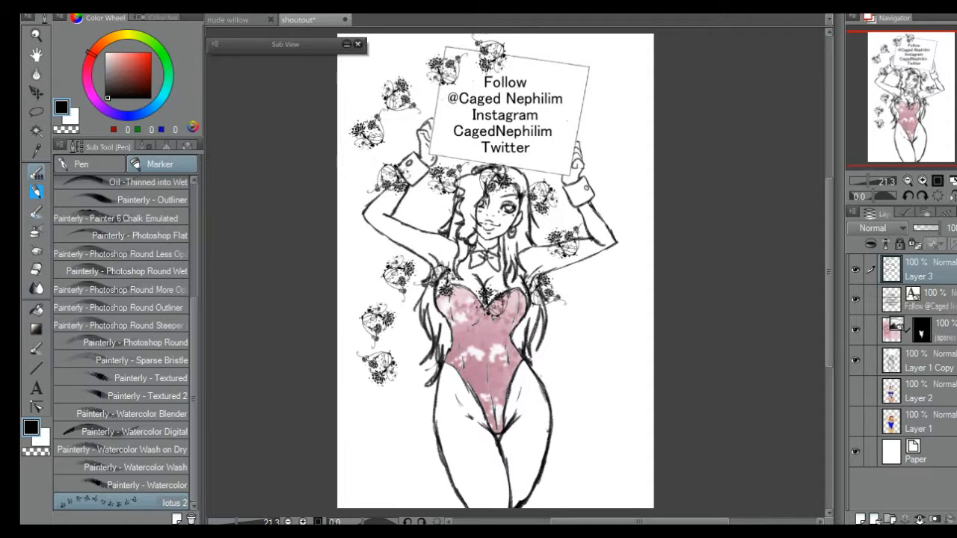
pyautogui.hotkey('ctrl', 'z')
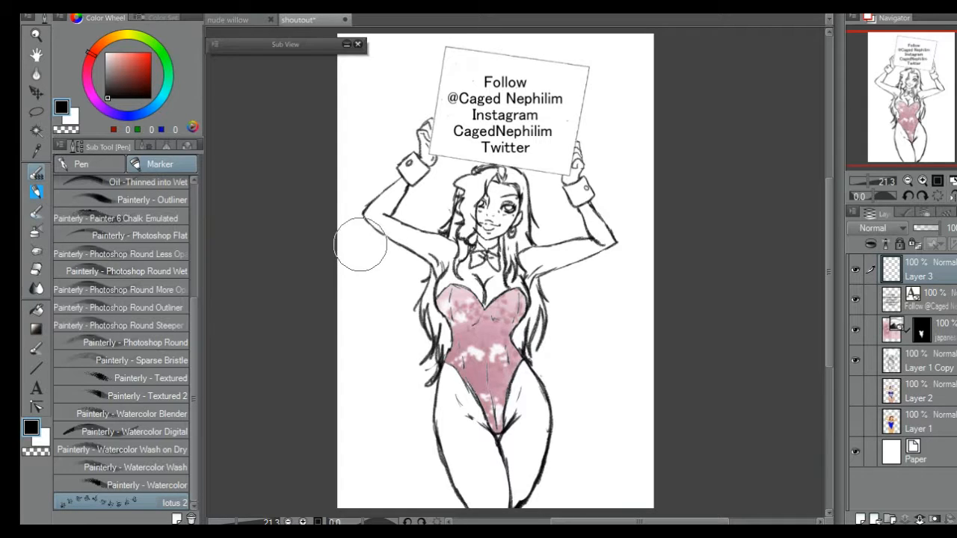
pyautogui.click(61, 146)
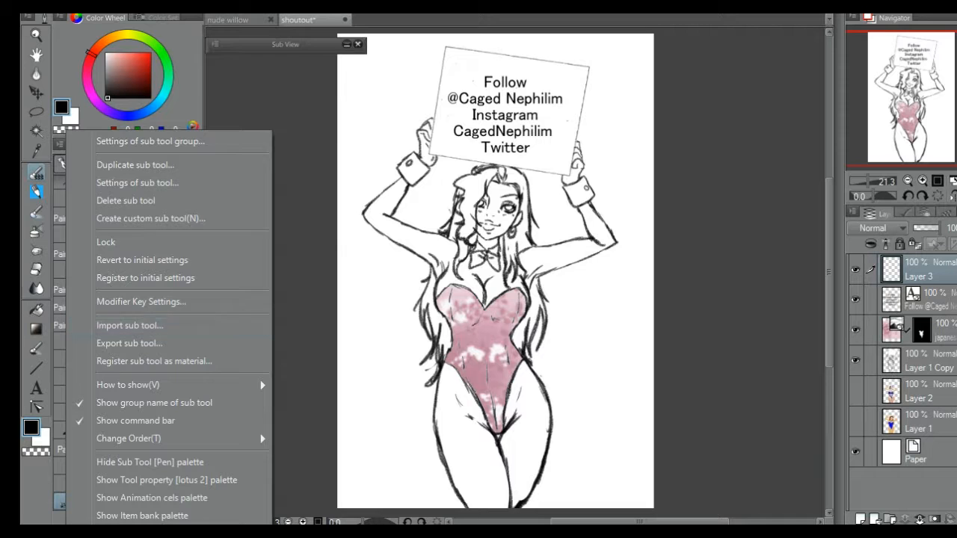
pyautogui.click(302, 159)
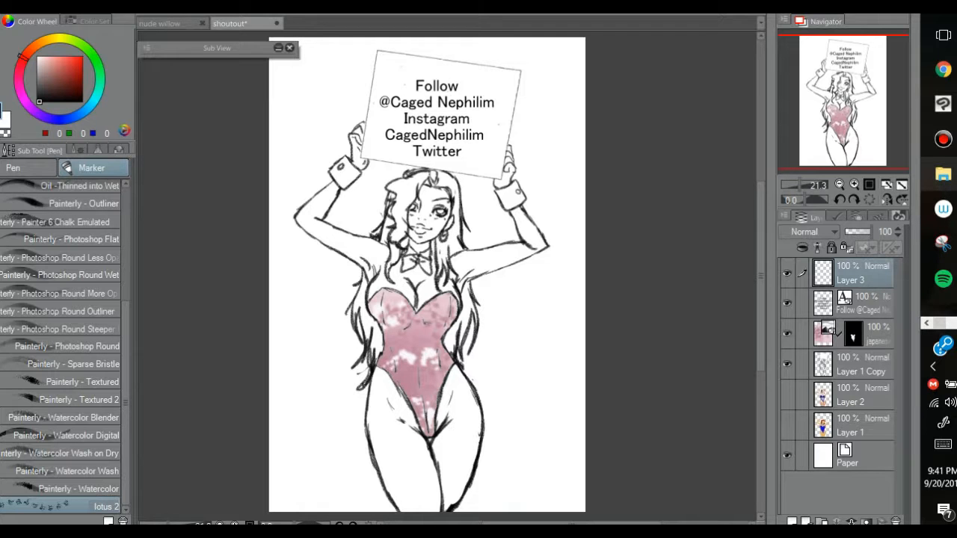
# Step: Switch to File Explorer and open the Frenden_MS5_V3 Combo folder inside MEGAsync Downloads
pyautogui.click(944, 175)
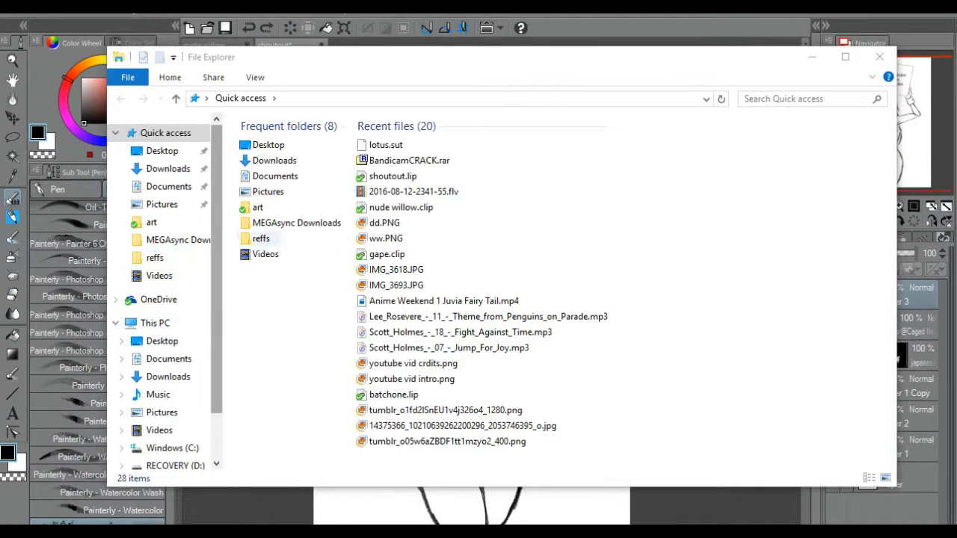
pyautogui.click(178, 240)
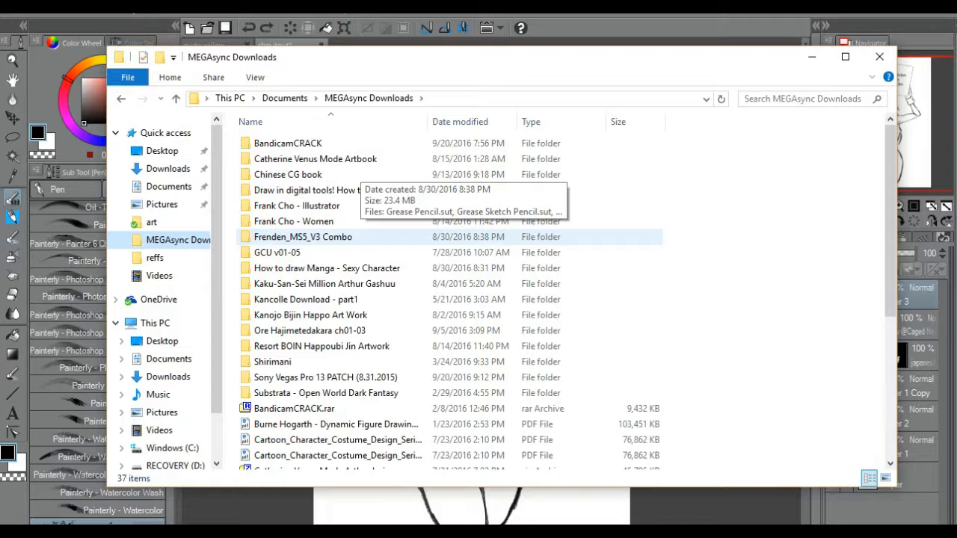
pyautogui.doubleClick(314, 237)
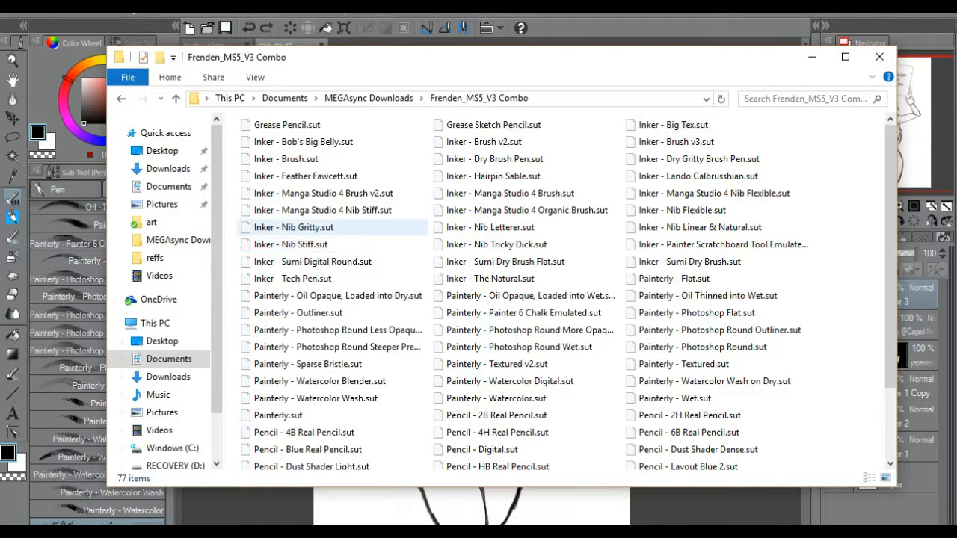
pyautogui.click(287, 124)
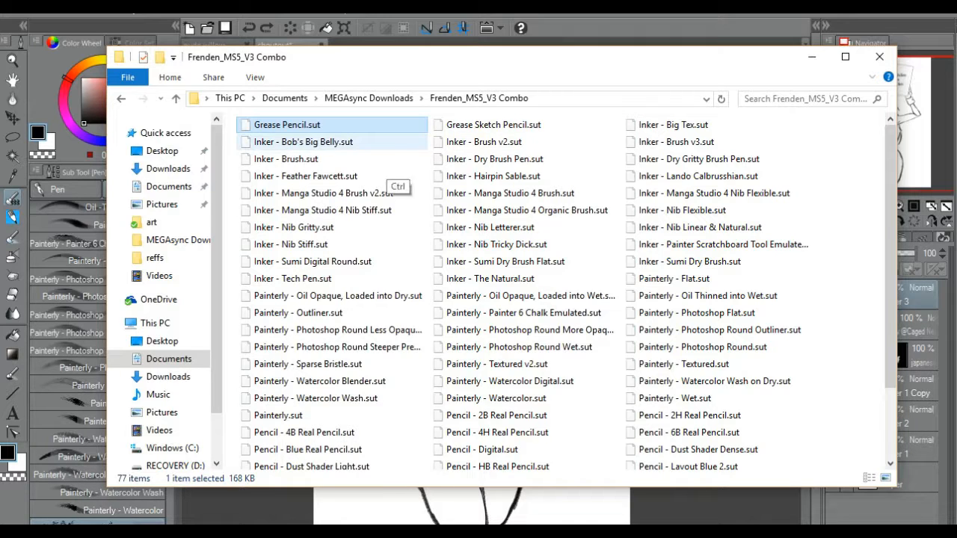
pyautogui.hotkey('ctrl', 'a')
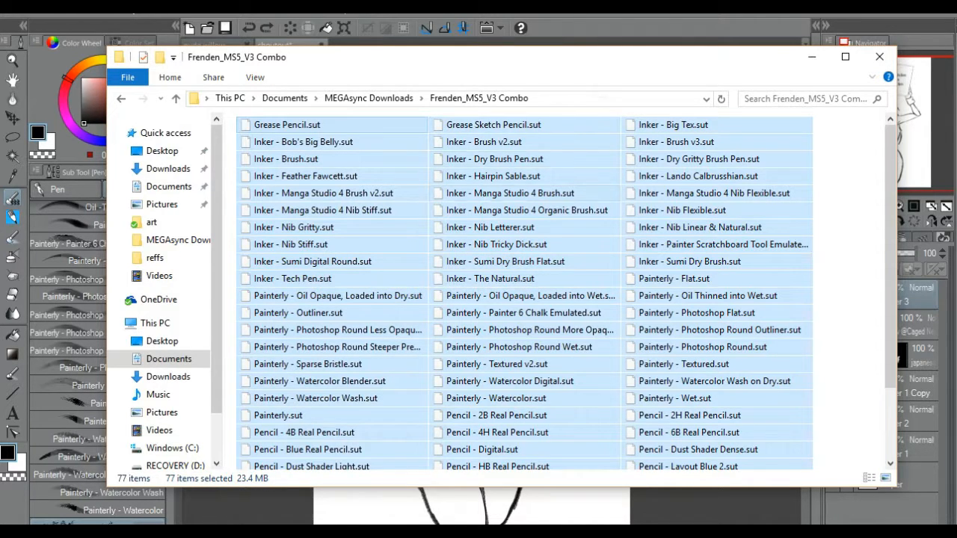
pyautogui.click(500, 228)
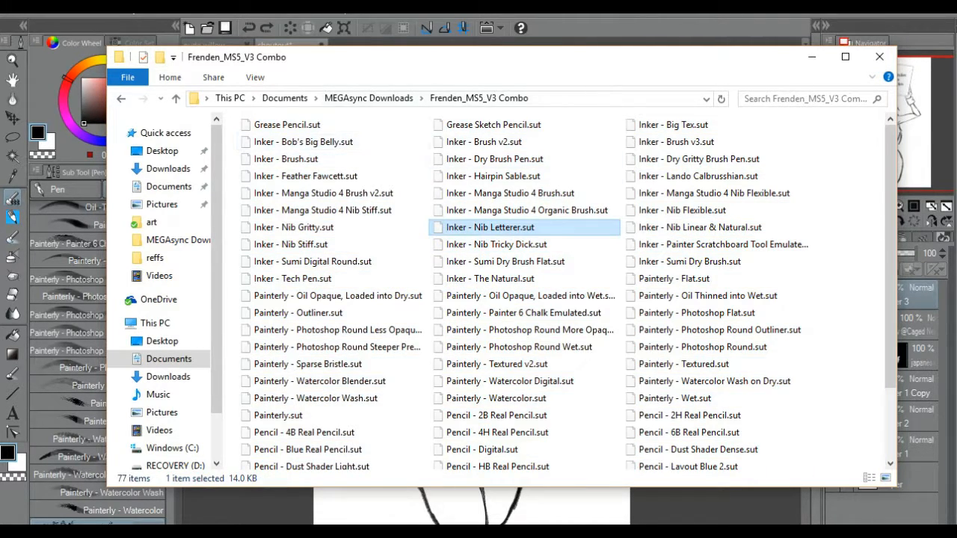
# Step: Add Grease Pencil.sut, Grease Sketch Pencil.sut and Inker - Big Tex.sut together to the Marker sub tools and minimize the folder window
pyautogui.click(317, 125)
pyautogui.keyDown('ctrl'); pyautogui.click(486, 126); pyautogui.keyUp('ctrl')
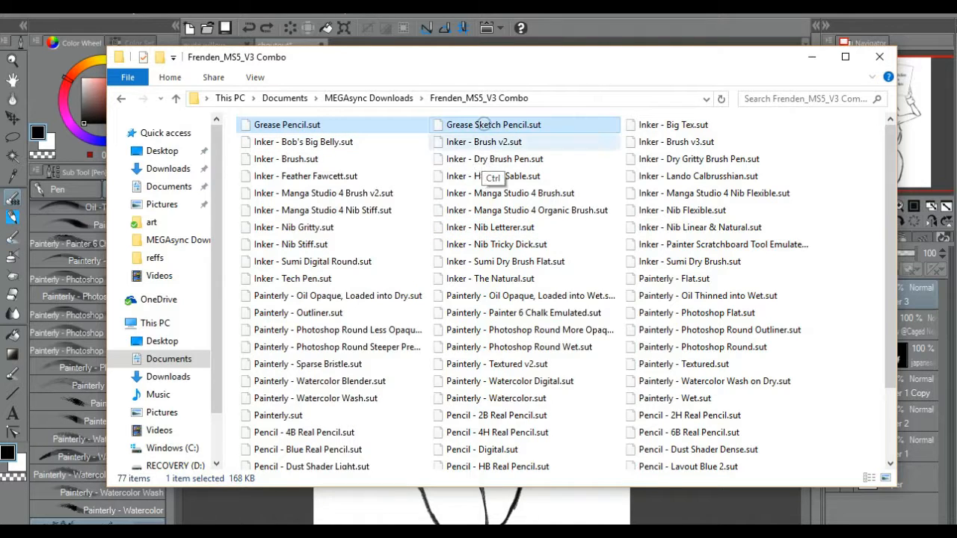
pyautogui.keyDown('ctrl'); pyautogui.click(673, 125); pyautogui.keyUp('ctrl')
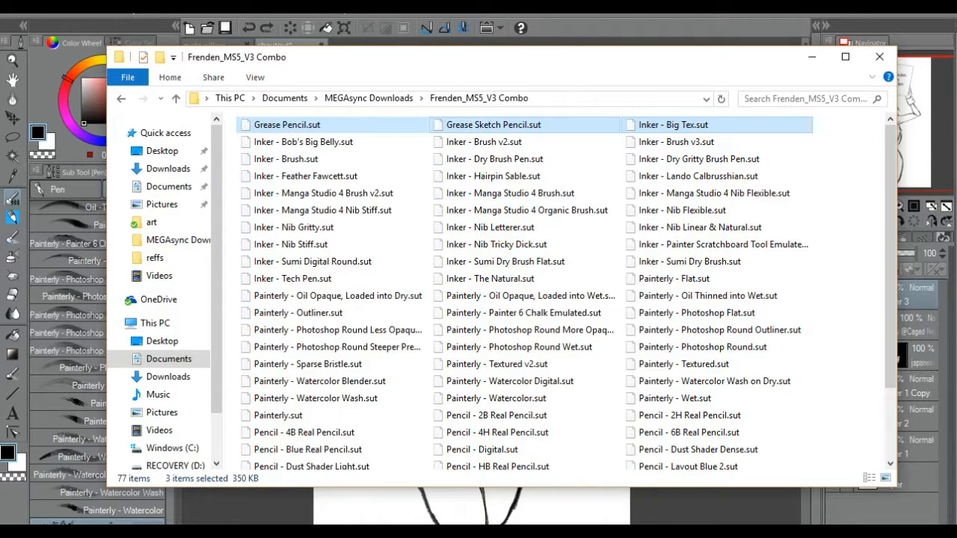
pyautogui.moveTo(673, 125); pyautogui.dragTo(112, 359)
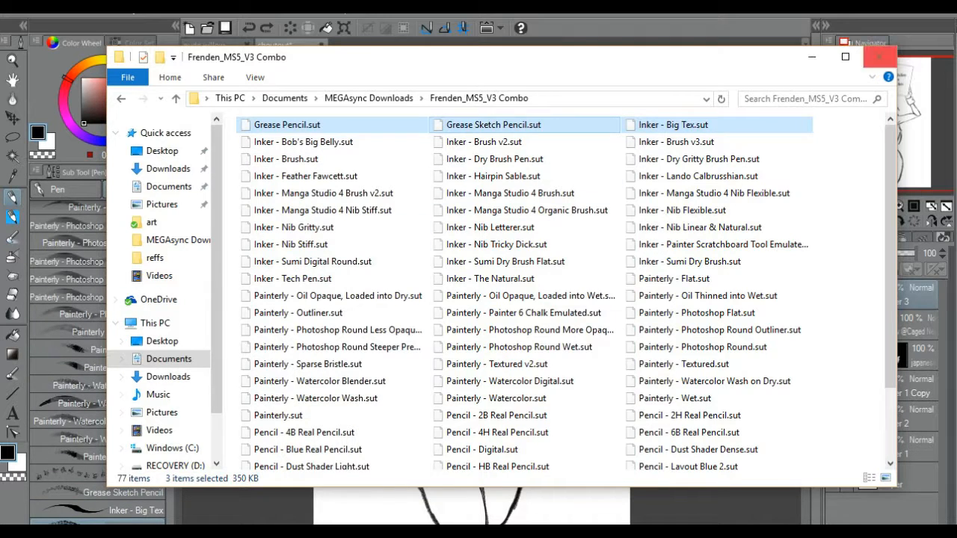
pyautogui.click(811, 56)
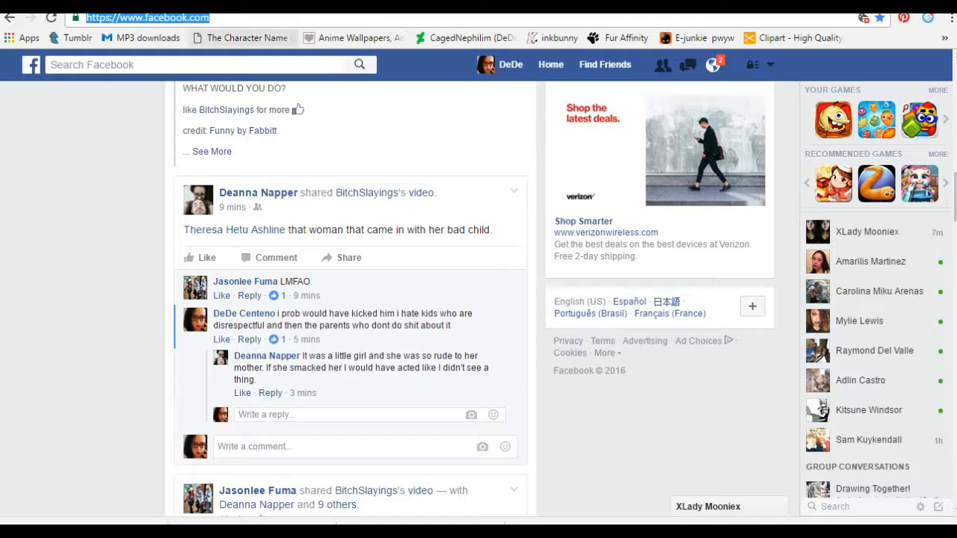
# Step: Switch to the web browser and open the DeviantArt site
pyautogui.hotkey('ctrl', 'l')
pyautogui.write('dev')
pyautogui.press('Return')
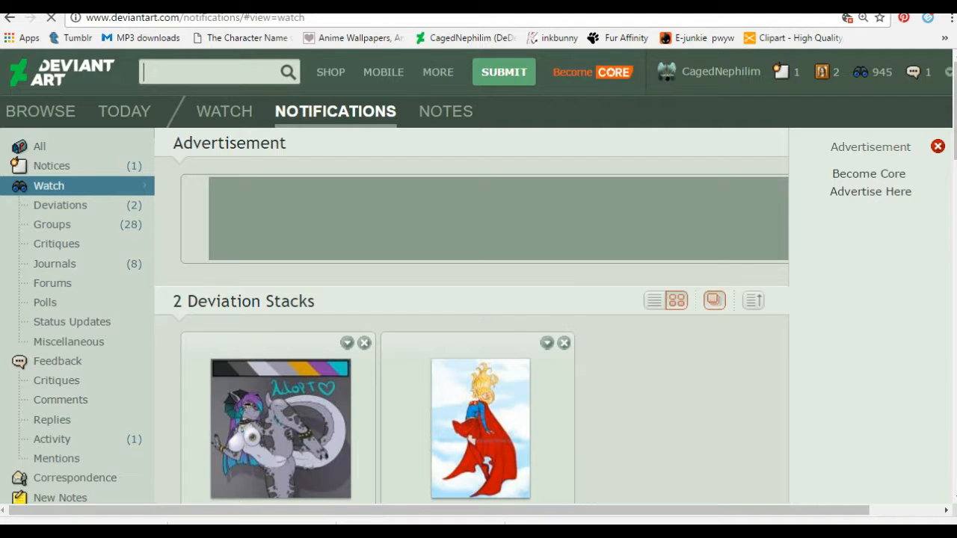
# Step: Search DeviantArt for "clip studio brushes" and look through the brush packs in the results
pyautogui.write('di')
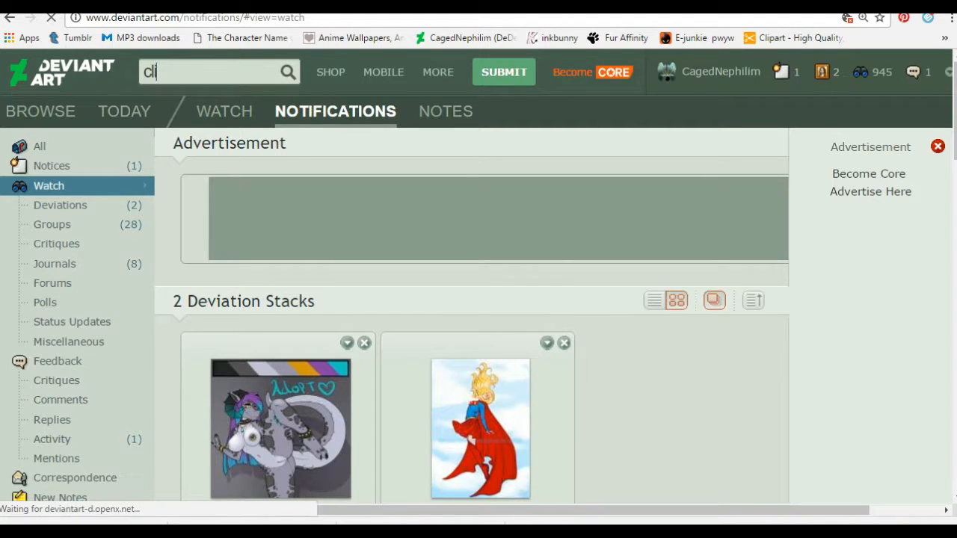
pyautogui.write('ip stuf')
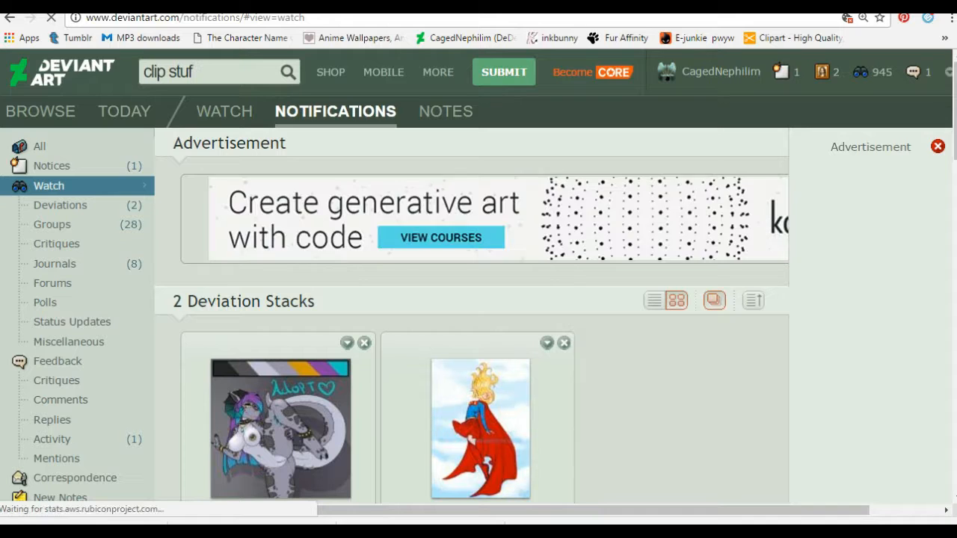
pyautogui.press('BackSpace')
pyautogui.write('d')
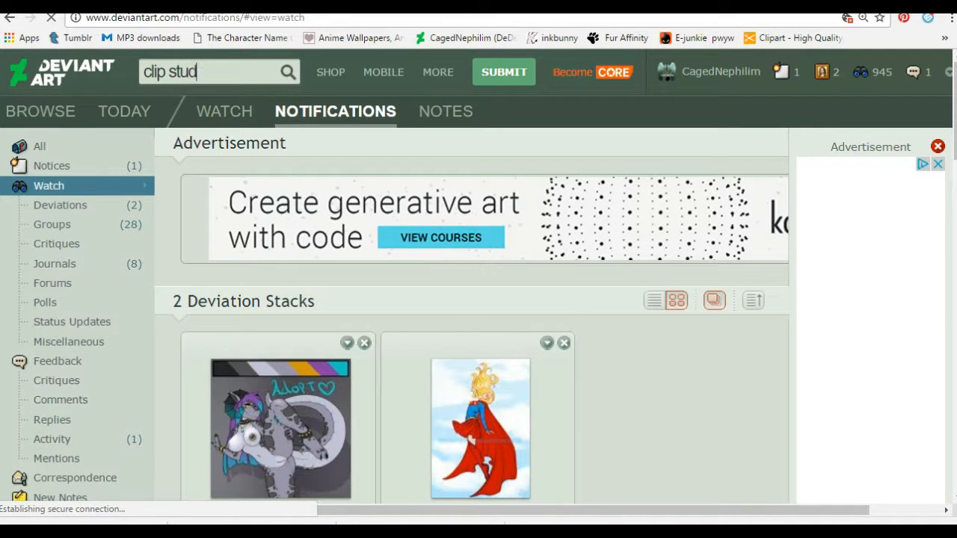
pyautogui.write('io brushes')
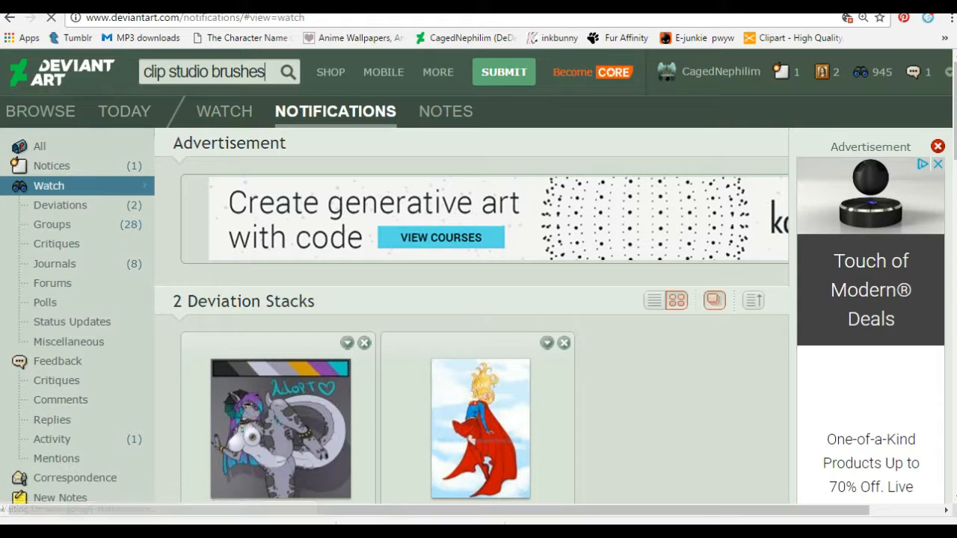
pyautogui.press('Return')
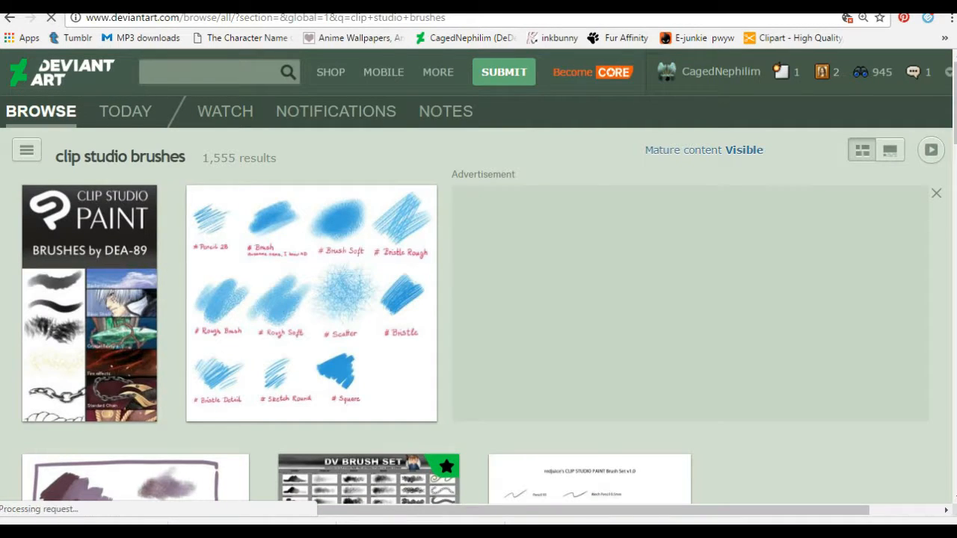
pyautogui.scroll(-3, 478, 298)
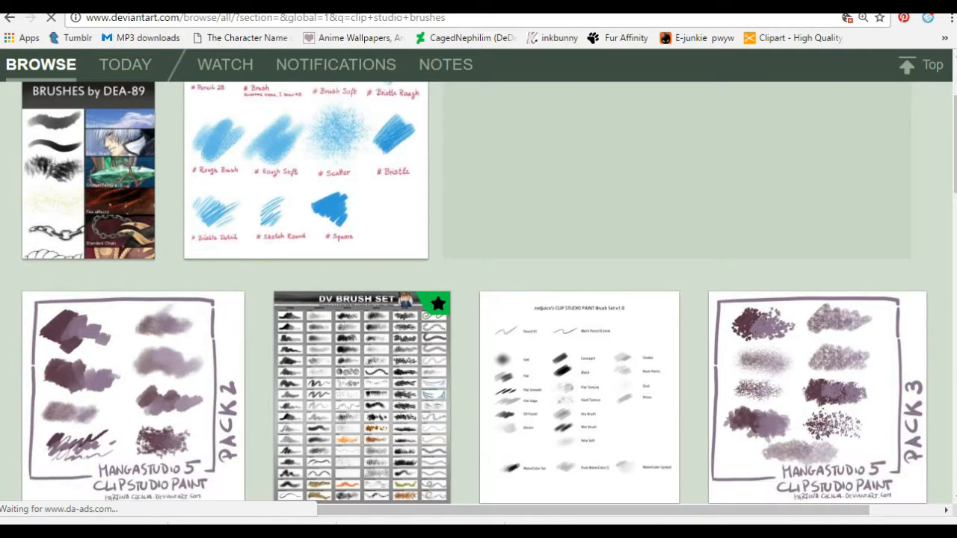
pyautogui.scroll(-3, 479, 299)
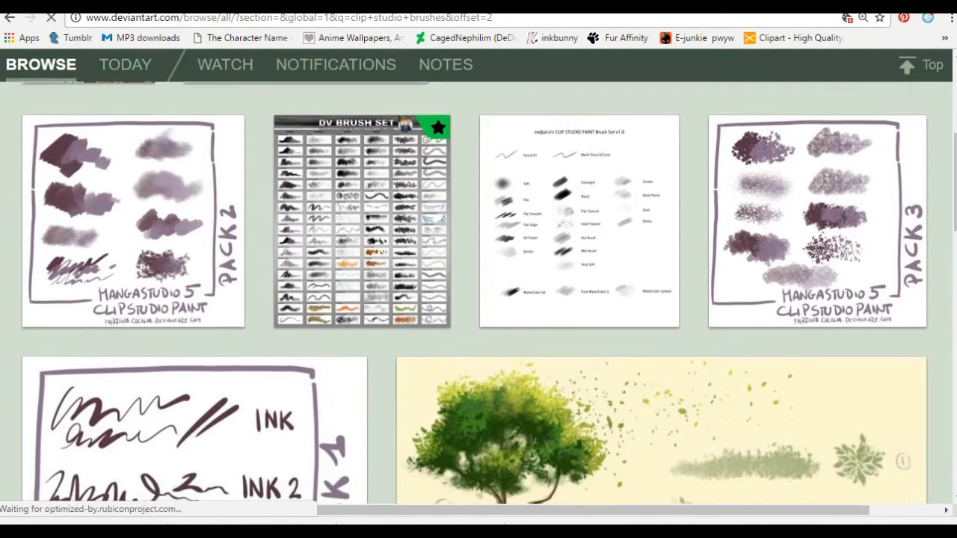
pyautogui.scroll(-1, 479, 299)
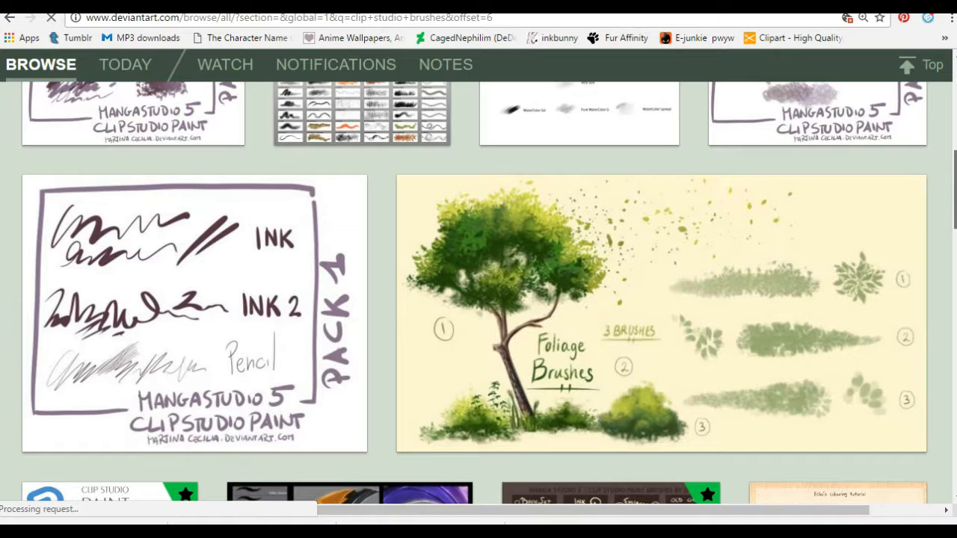
pyautogui.scroll(-2, 479, 299)
pyautogui.scroll(-1, 479, 299)
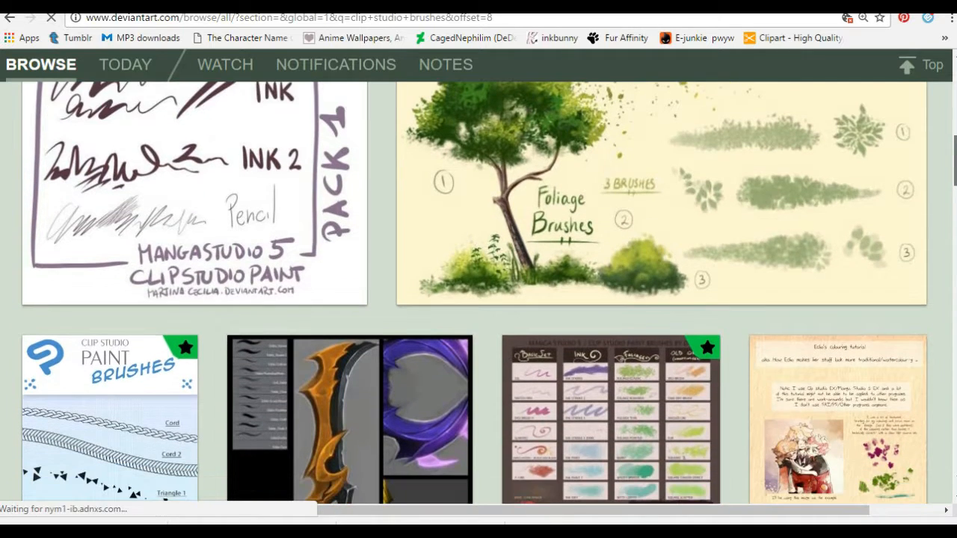
# Step: Open the DeviantArt page "Clip Studio Paint | Manga Studio Brushes |UPDATED" from the results and download its ZIP of brushes
pyautogui.scroll(-1, 479, 299)
pyautogui.scroll(-1, 478, 299)
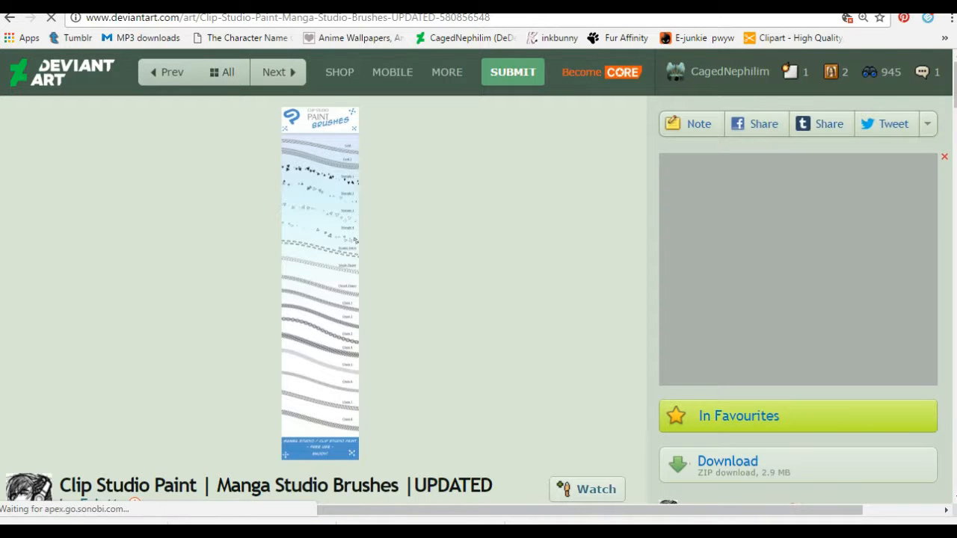
pyautogui.scroll(-4, 478, 281)
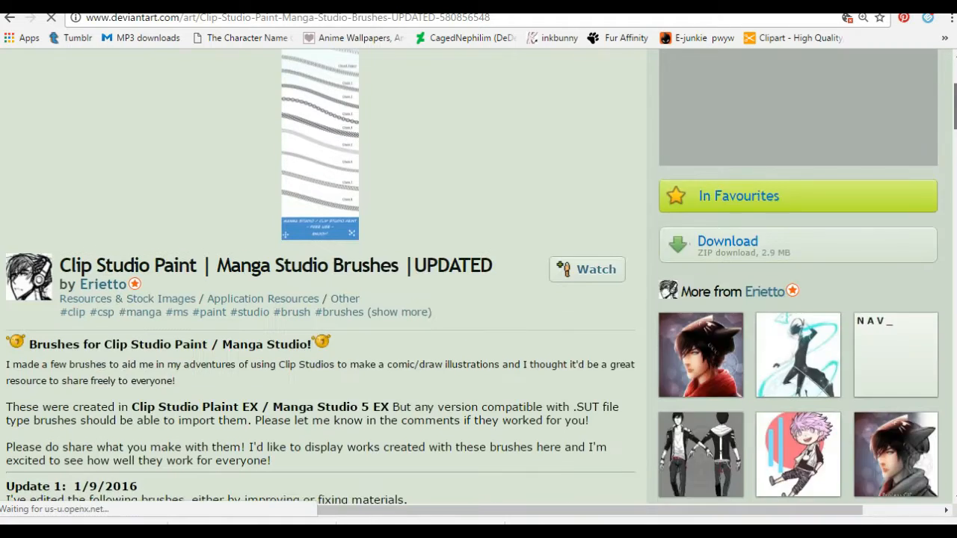
pyautogui.scroll(-1, 479, 281)
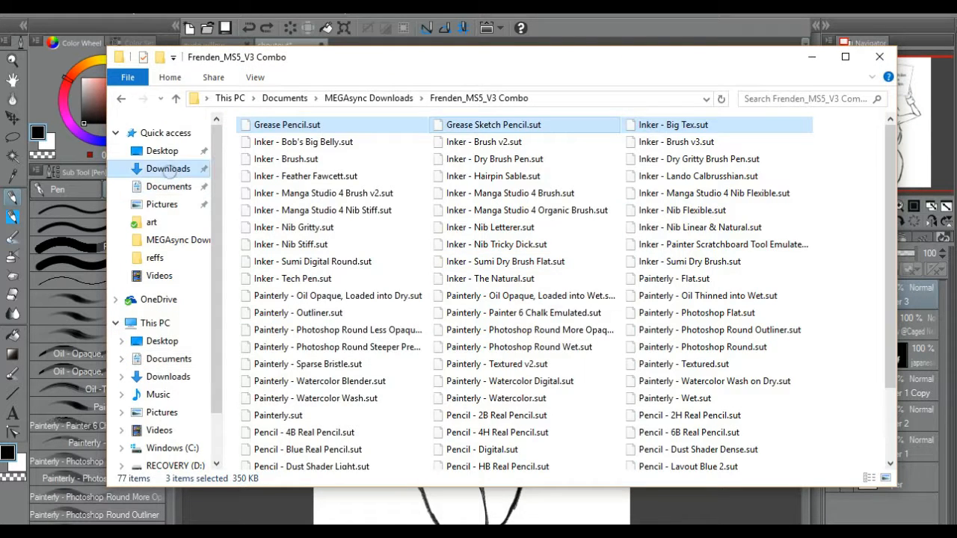
# Step: Switch to File Explorer, extract the downloaded clip_studio_paint manga_studio_brushes archive in Downloads with 7-Zip, and open the extracted folder
pyautogui.click(169, 169)
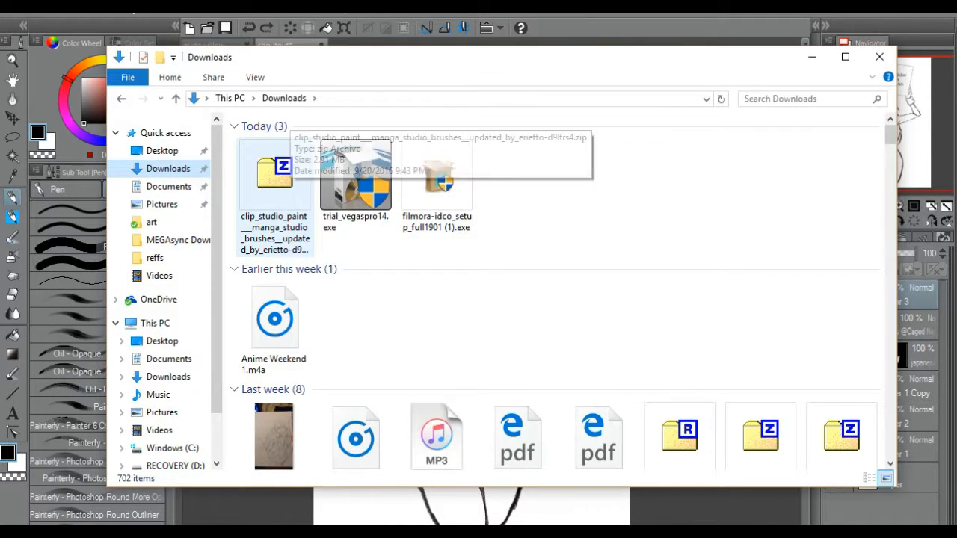
pyautogui.click(274, 184)
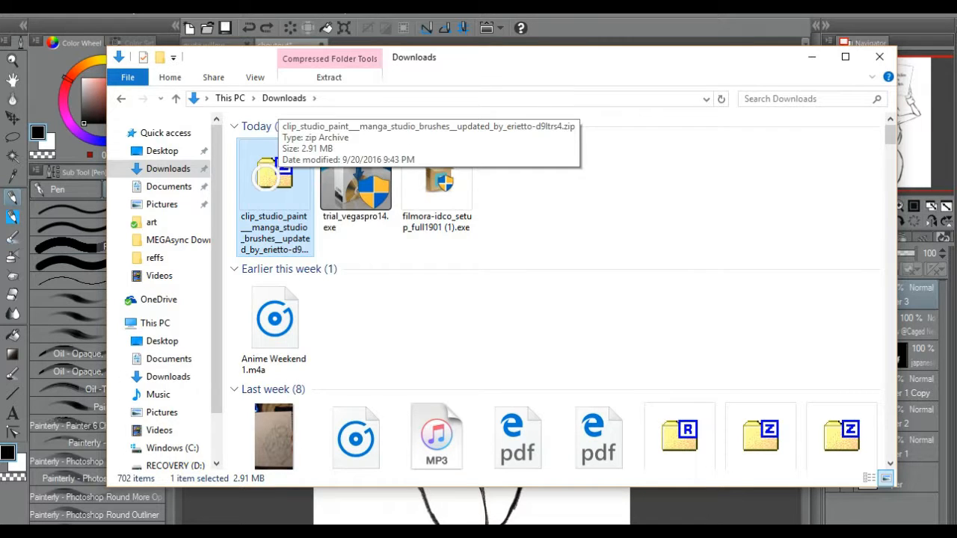
pyautogui.rightClick(266, 182)
pyautogui.moveTo(299, 208)
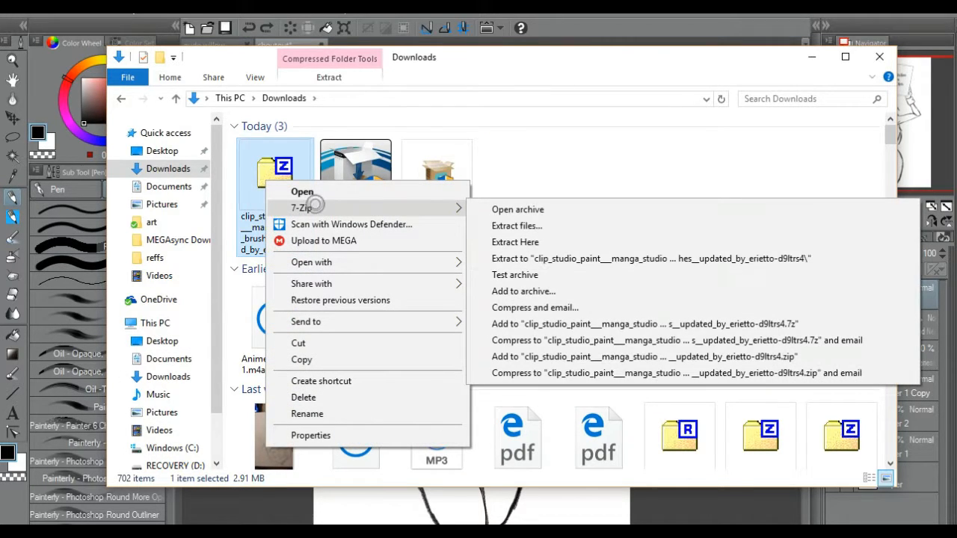
pyautogui.click(508, 226)
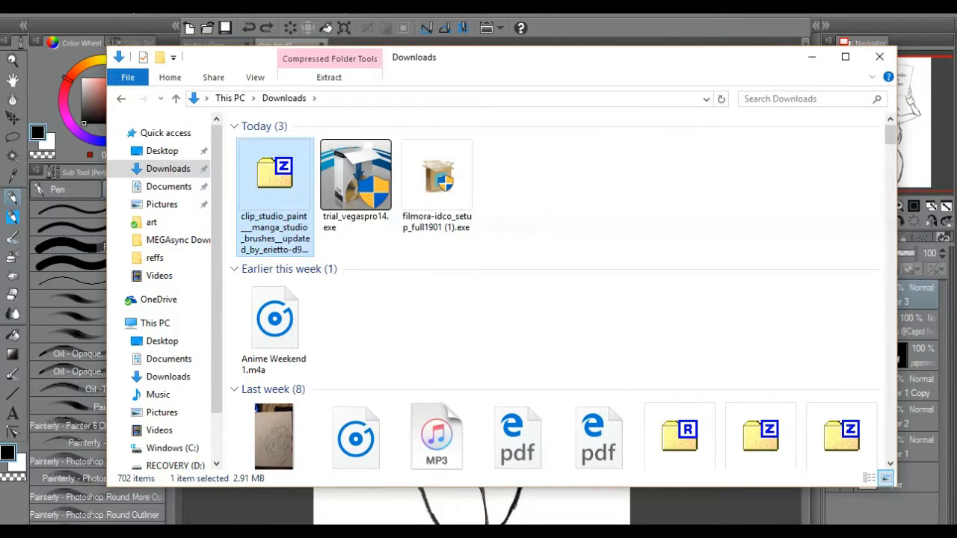
pyautogui.press('Return')
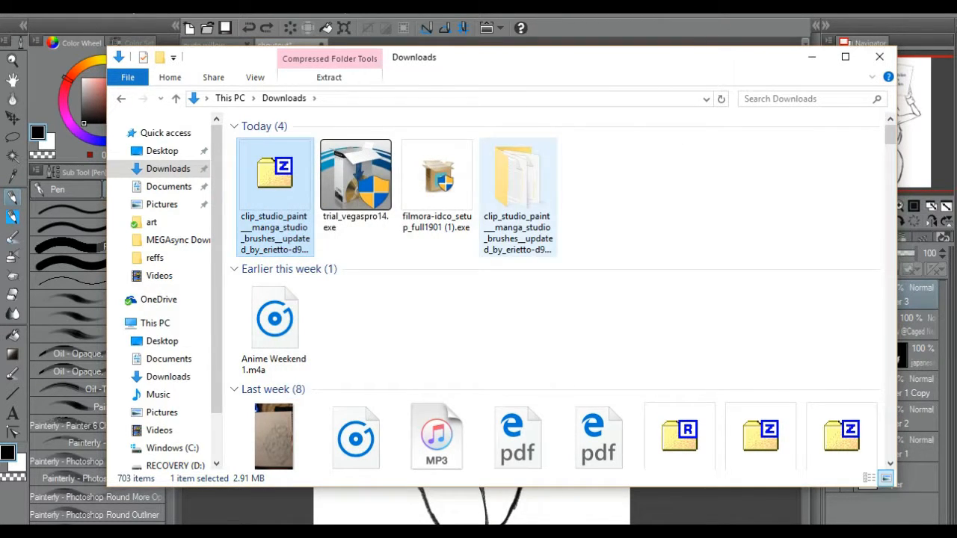
pyautogui.doubleClick(517, 198)
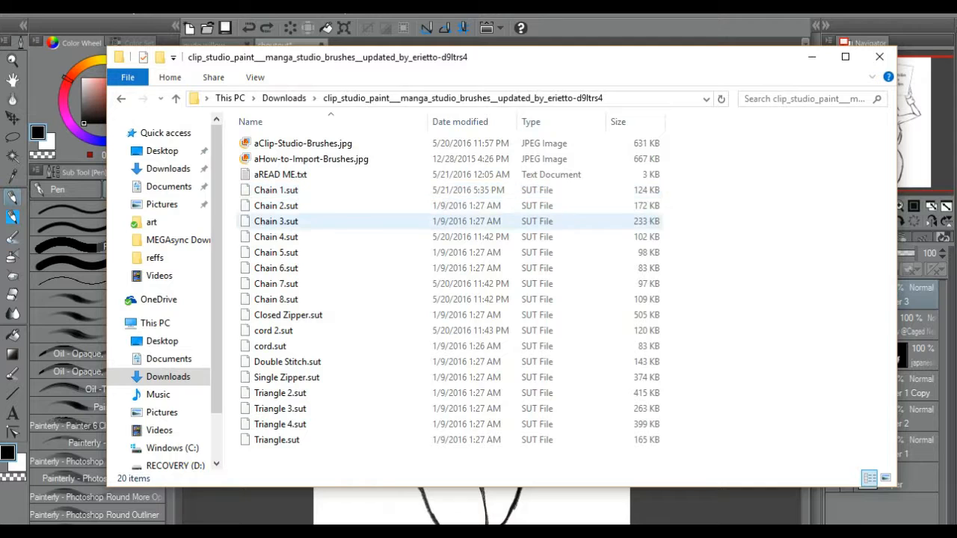
# Step: Switch to Clip Studio Paint, open the Decoration tool's Artificial sub tool group, and return to the extracted brush folder
pyautogui.hotkey('alt', 'Tab')
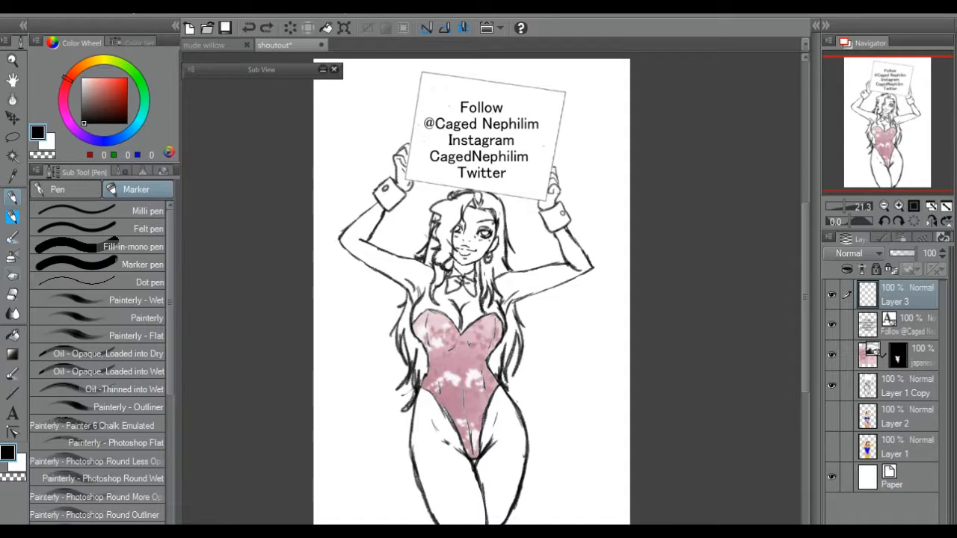
pyautogui.click(12, 275)
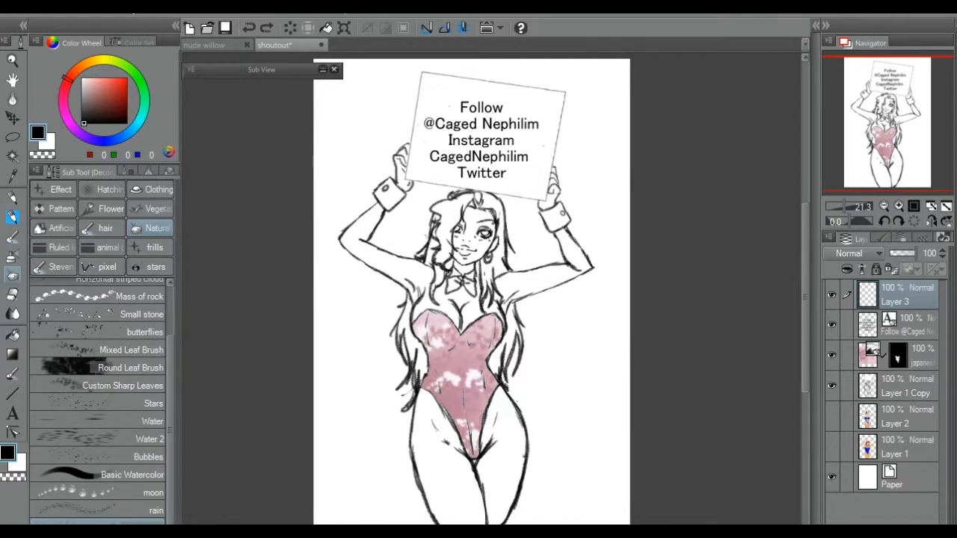
pyautogui.hotkey('alt', 'Tab')
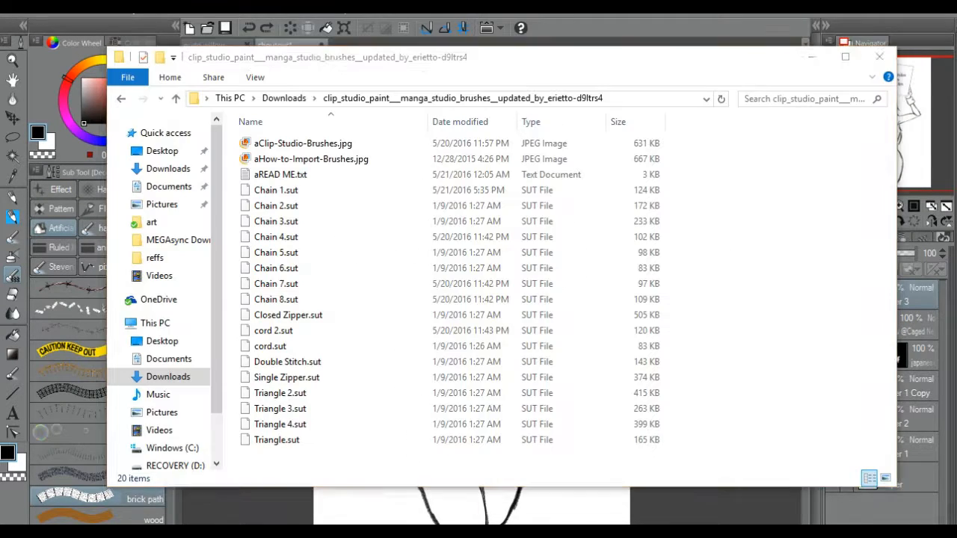
# Step: Add all the .sut brushes from Chain 1.sut through Triangle.sut together to the Artificial sub tools and minimize the folder window
pyautogui.click(283, 191)
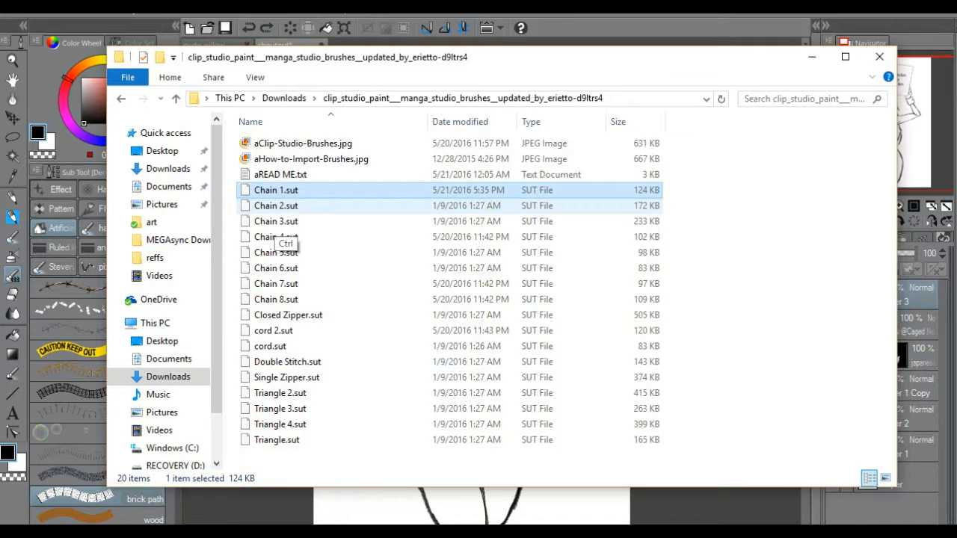
pyautogui.keyDown('ctrl'); pyautogui.click(292, 208); pyautogui.keyUp('ctrl')
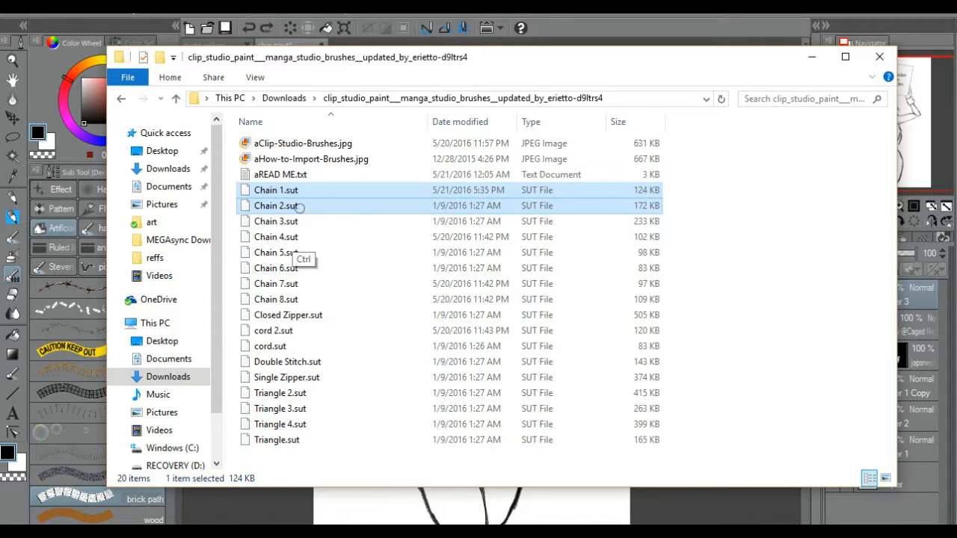
pyautogui.keyDown('ctrl'); pyautogui.click(305, 221); pyautogui.keyUp('ctrl')
pyautogui.keyDown('ctrl'); pyautogui.click(310, 253); pyautogui.keyUp('ctrl')
pyautogui.keyDown('ctrl'); pyautogui.click(317, 238); pyautogui.keyUp('ctrl')
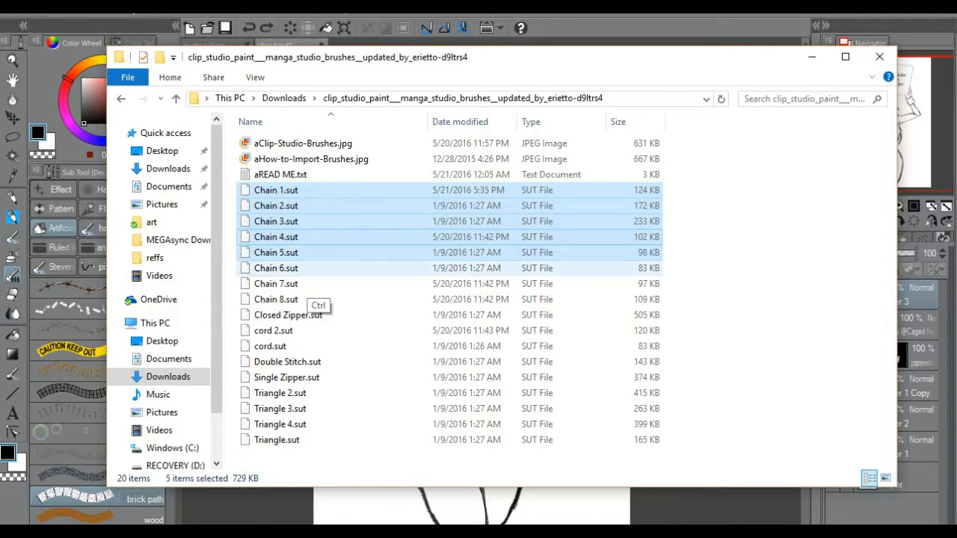
pyautogui.keyDown('ctrl'); pyautogui.click(314, 268); pyautogui.keyUp('ctrl')
pyautogui.keyDown('ctrl'); pyautogui.click(317, 284); pyautogui.keyUp('ctrl')
pyautogui.keyDown('ctrl'); pyautogui.click(322, 299); pyautogui.keyUp('ctrl')
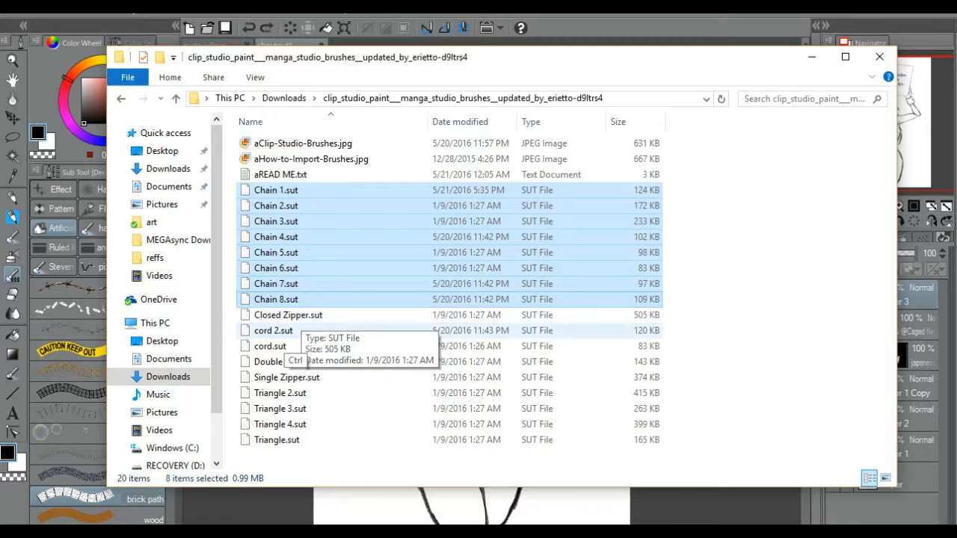
pyautogui.keyDown('ctrl'); pyautogui.click(293, 315); pyautogui.keyUp('ctrl')
pyautogui.keyDown('ctrl'); pyautogui.click(296, 331); pyautogui.keyUp('ctrl')
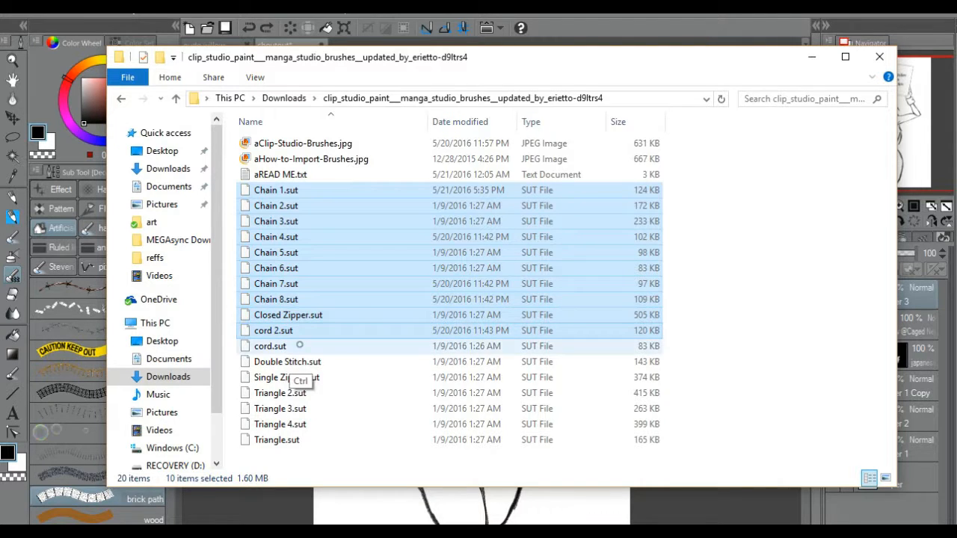
pyautogui.keyDown('ctrl'); pyautogui.click(299, 346); pyautogui.keyUp('ctrl')
pyautogui.keyDown('ctrl'); pyautogui.click(302, 362); pyautogui.keyUp('ctrl')
pyautogui.keyDown('ctrl'); pyautogui.click(306, 378); pyautogui.keyUp('ctrl')
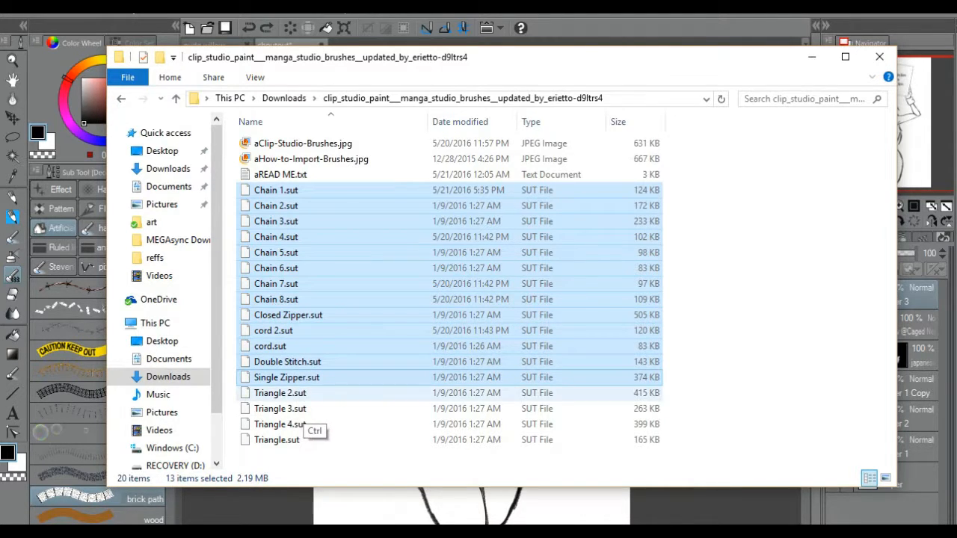
pyautogui.keyDown('ctrl'); pyautogui.click(306, 394); pyautogui.keyUp('ctrl')
pyautogui.keyDown('ctrl'); pyautogui.click(309, 409); pyautogui.keyUp('ctrl')
pyautogui.hotkey('ctrl', 'a')
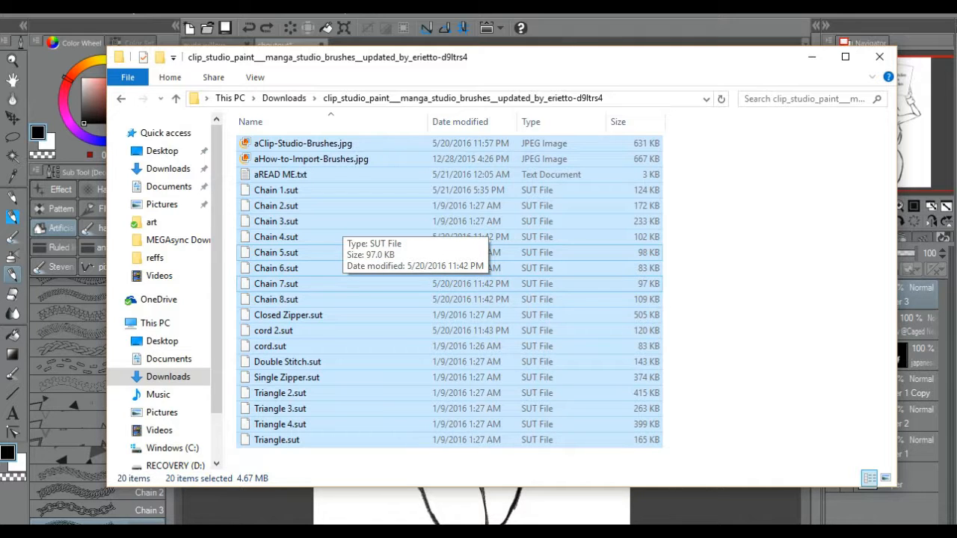
pyautogui.click(812, 57)
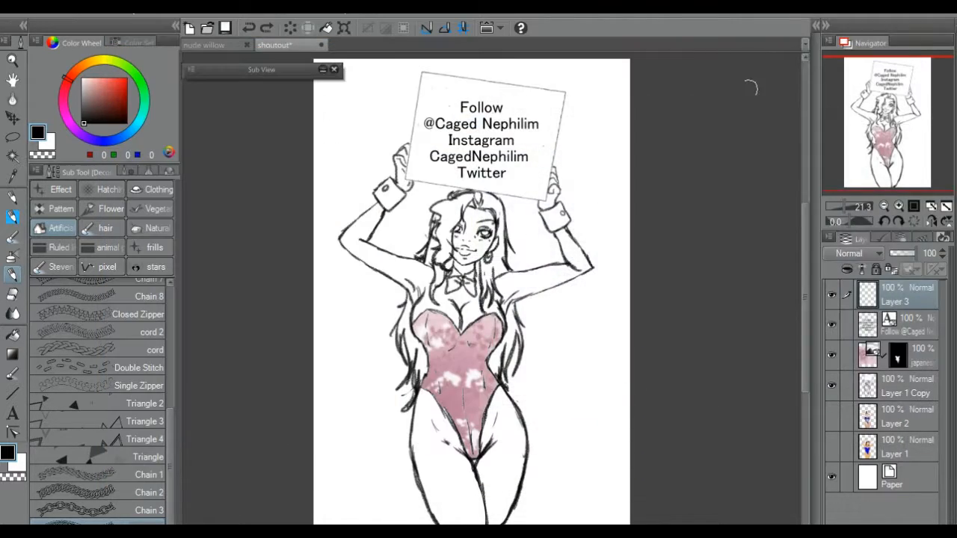